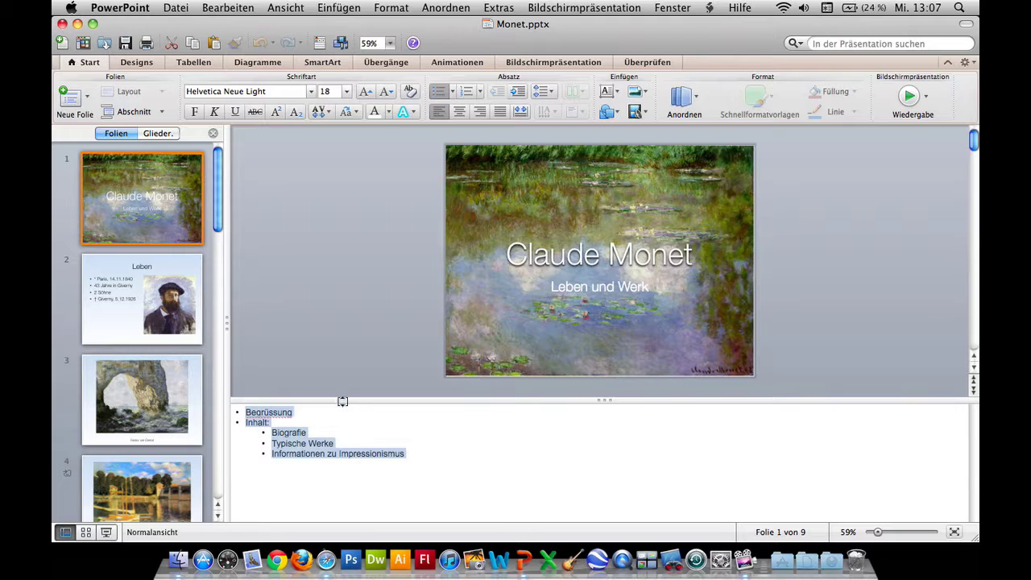
# Check the Monitore settings, then show the display menu with Cinema HD 1920 x 1200 and Farb-LCD 1280 x 800
pyautogui.moveTo(672, 38); pyautogui.dragTo(652, 96)
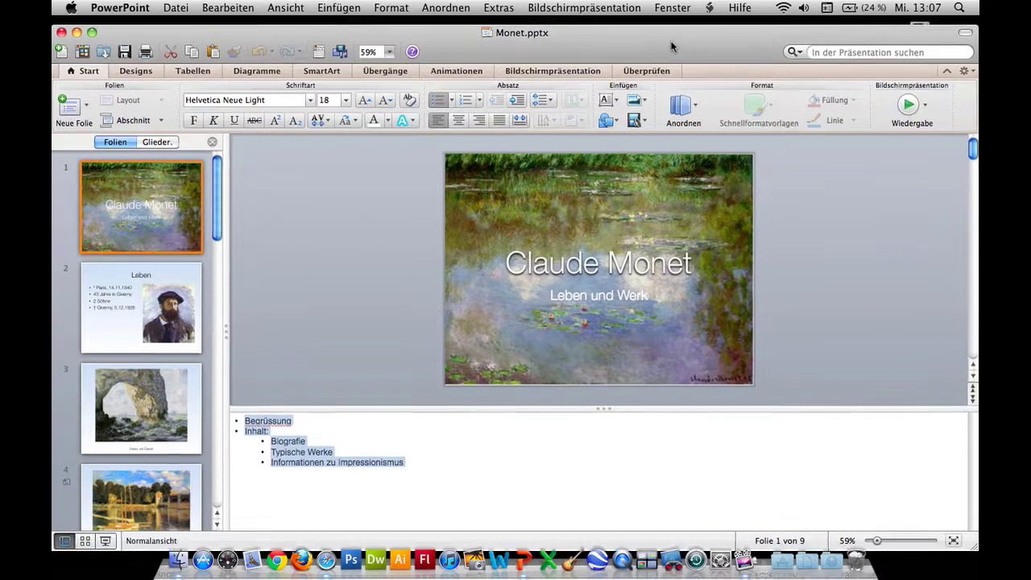
pyautogui.click(685, 60)
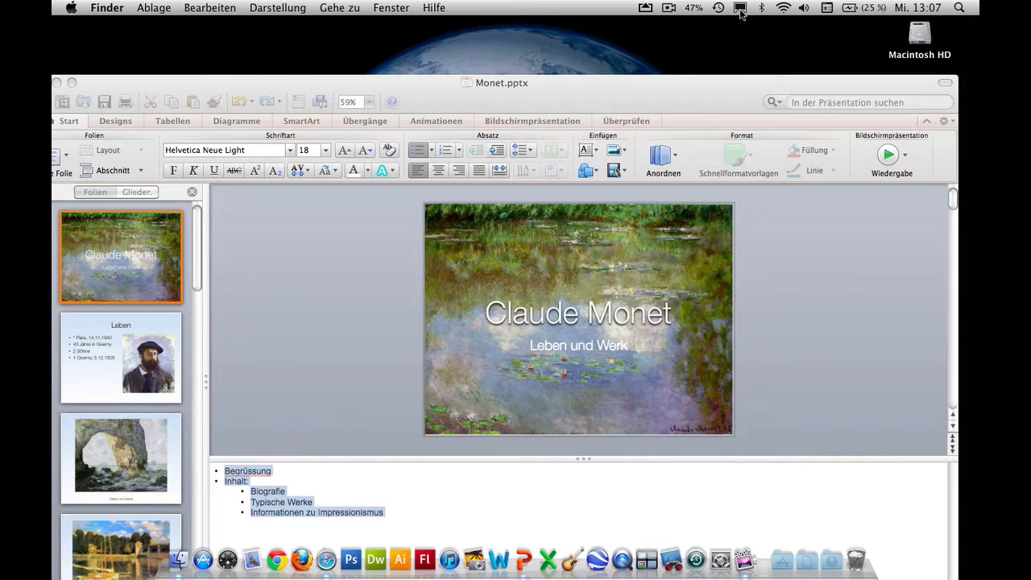
pyautogui.click(720, 558)
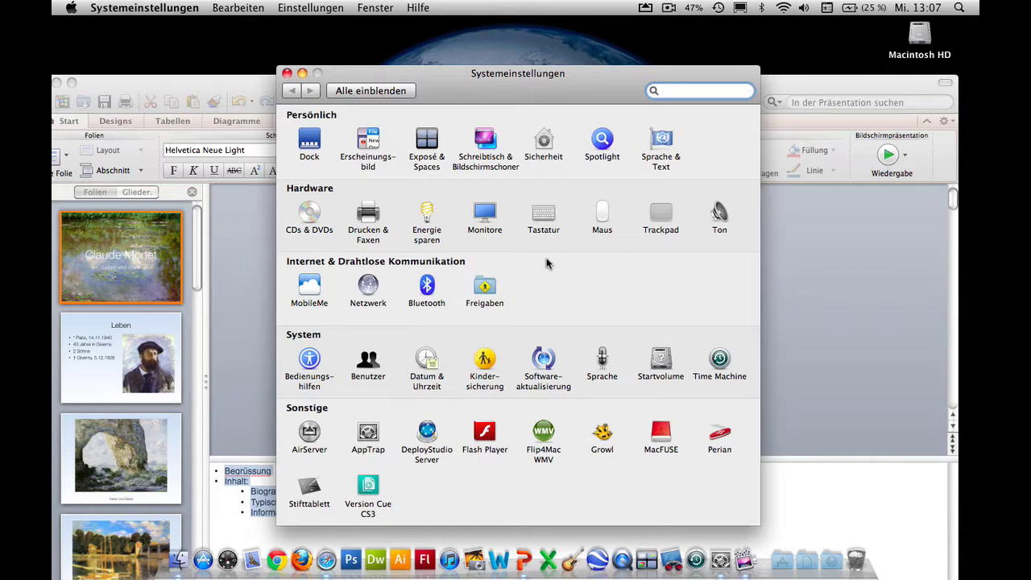
pyautogui.click(493, 211)
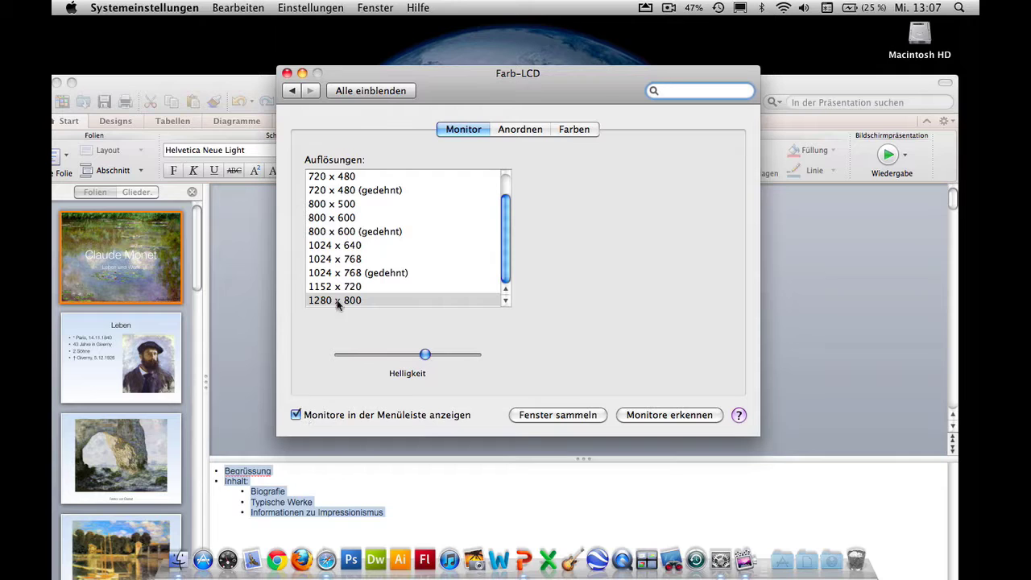
pyautogui.click(286, 73)
pyautogui.click(740, 7)
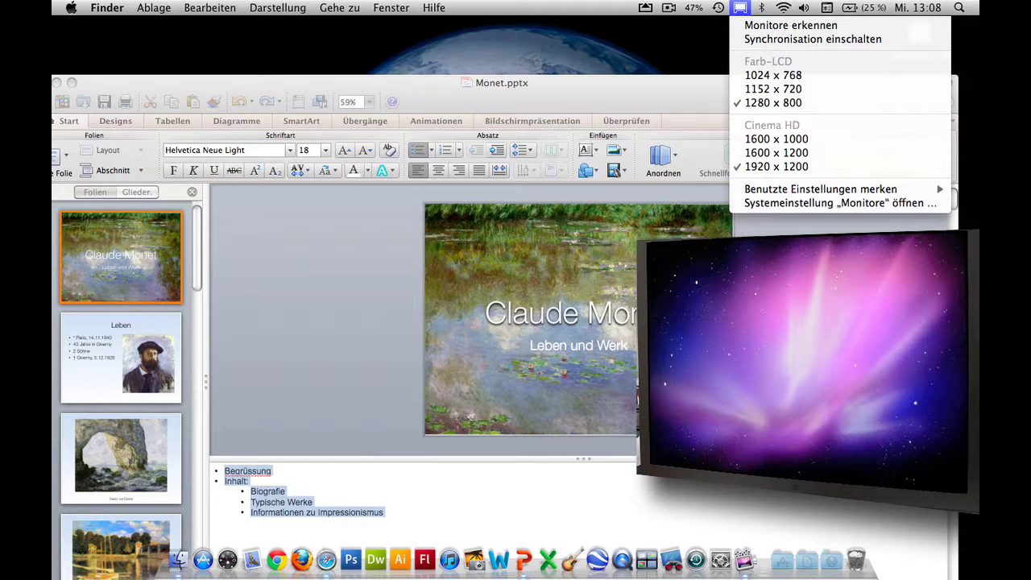
# Turn display mirroring on and bring the PowerPoint presentation window back to the front
pyautogui.click(798, 39)
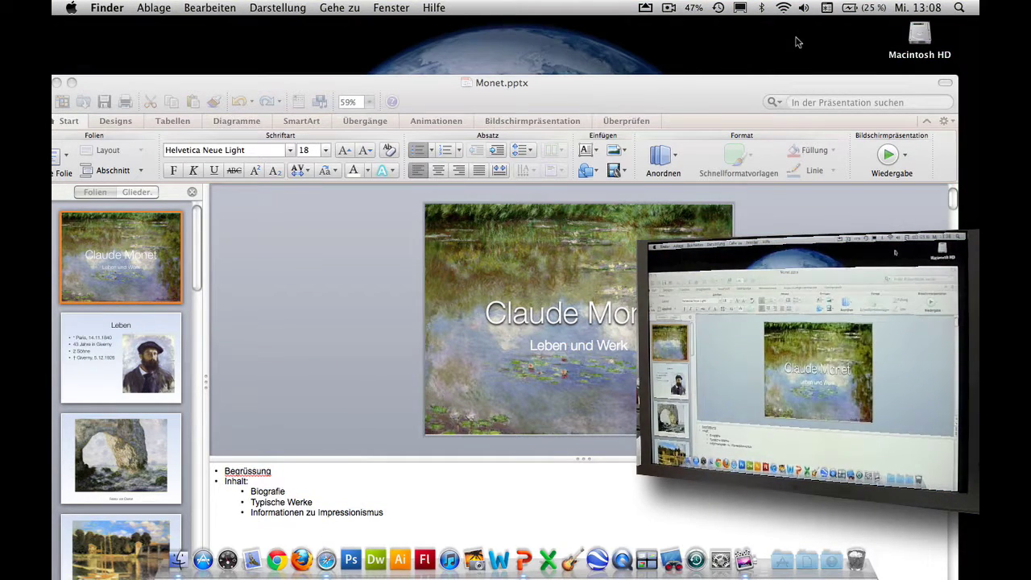
pyautogui.click(753, 85)
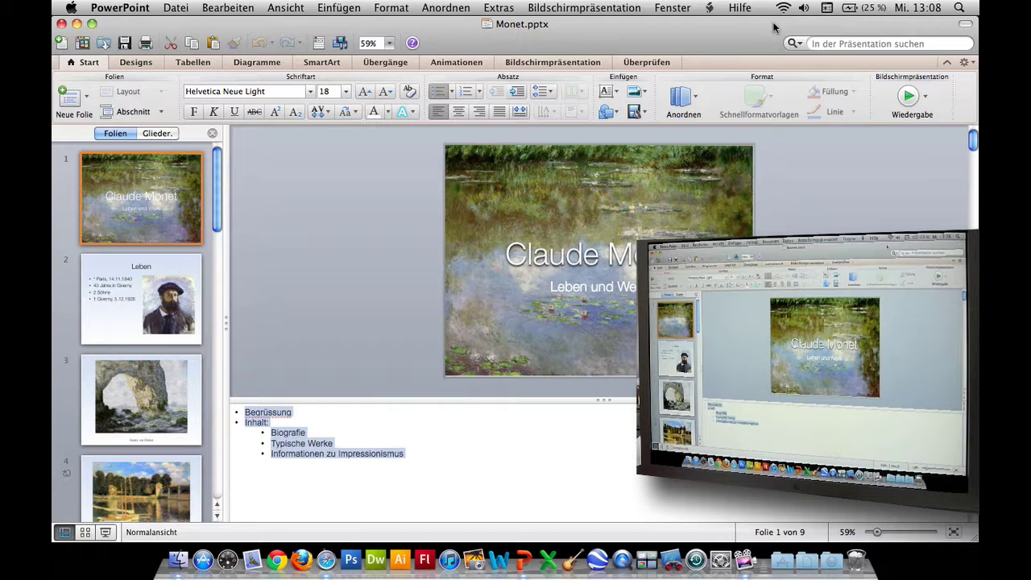
pyautogui.moveTo(756, 32); pyautogui.dragTo(746, 77)
# Turn mirroring off so Cinema HD has its own desktop, with PowerPoint on top
pyautogui.click(718, 7)
pyautogui.moveTo(740, 7)
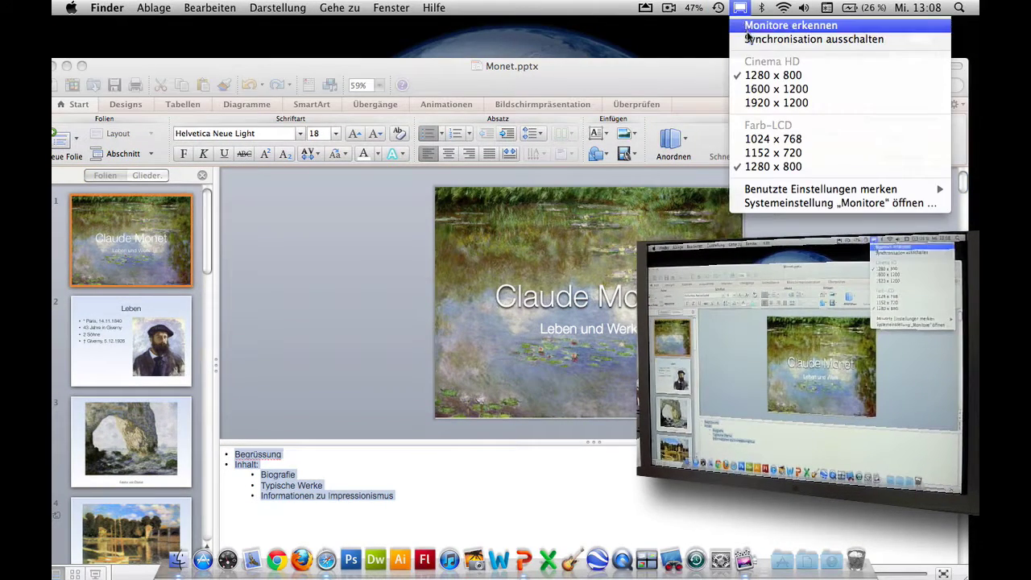
pyautogui.click(749, 39)
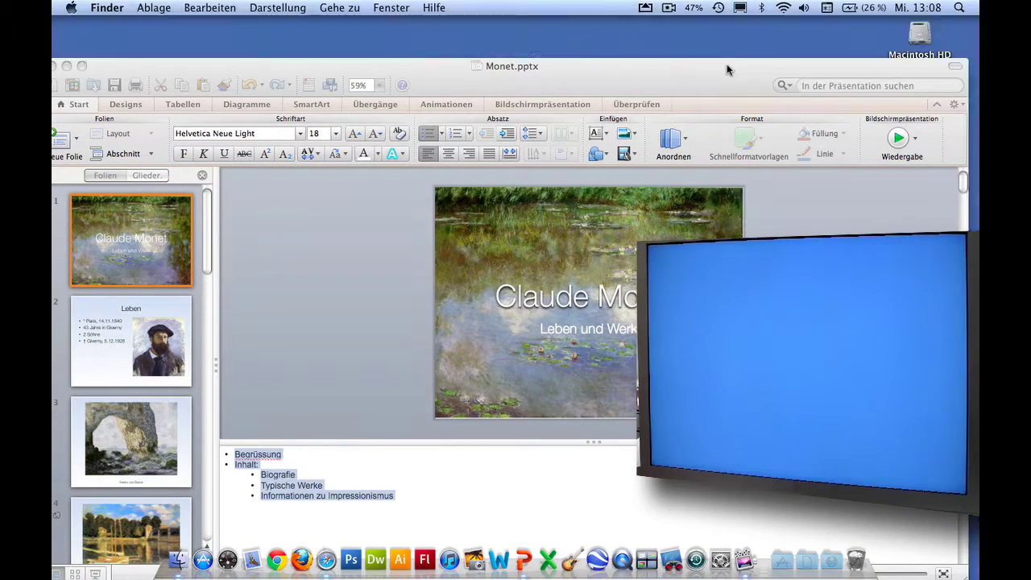
pyautogui.moveTo(729, 66); pyautogui.dragTo(743, 21)
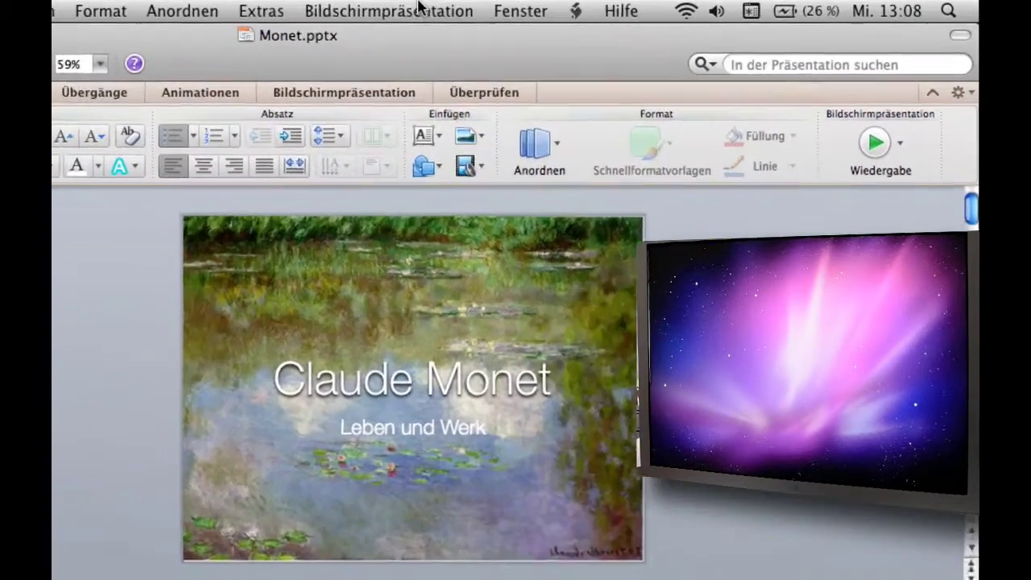
# Start the Monet.pptx slideshow in presenter view from slide 1 via Bildschirmpräsentation
pyautogui.click(605, 7)
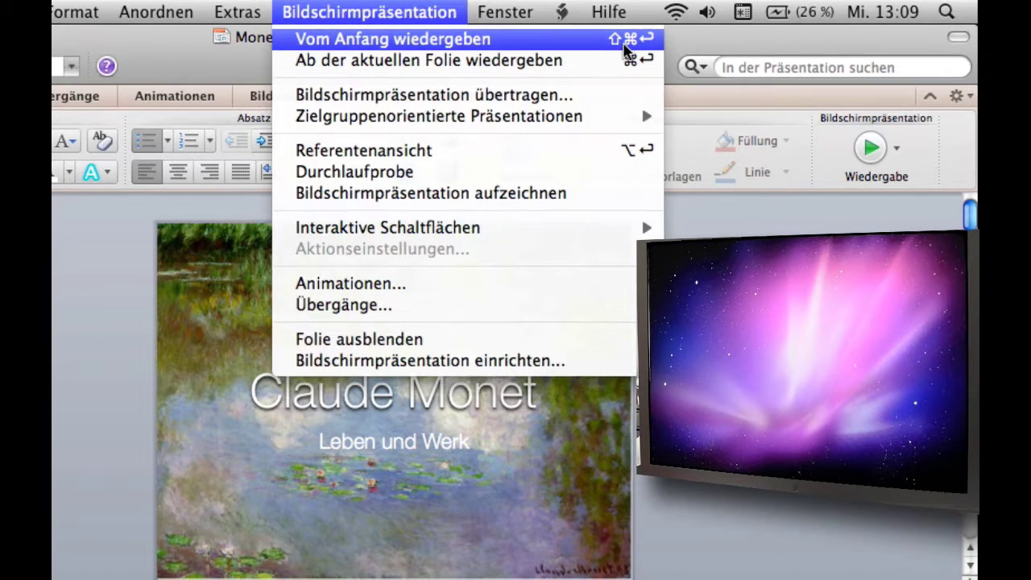
pyautogui.click(628, 62)
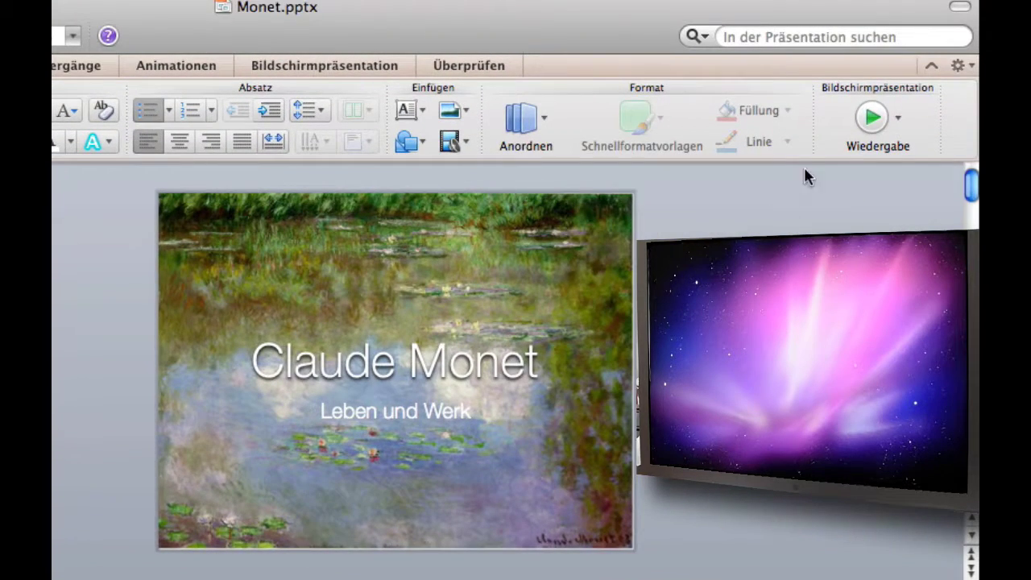
pyautogui.click(895, 119)
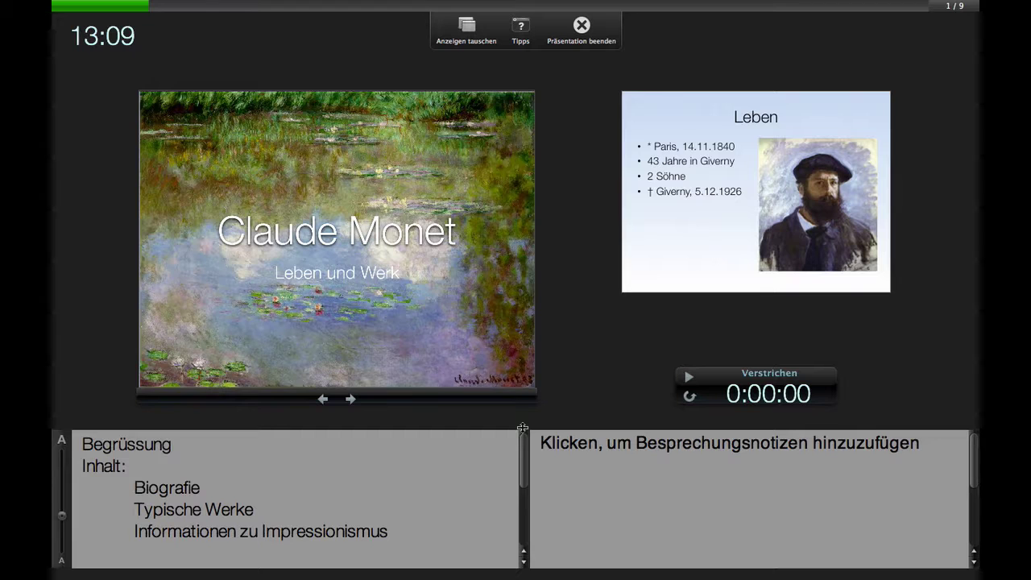
# Enlarge the presenter notes area by shrinking the slide previews, and start the elapsed timer
pyautogui.moveTo(524, 421); pyautogui.dragTo(524, 310)
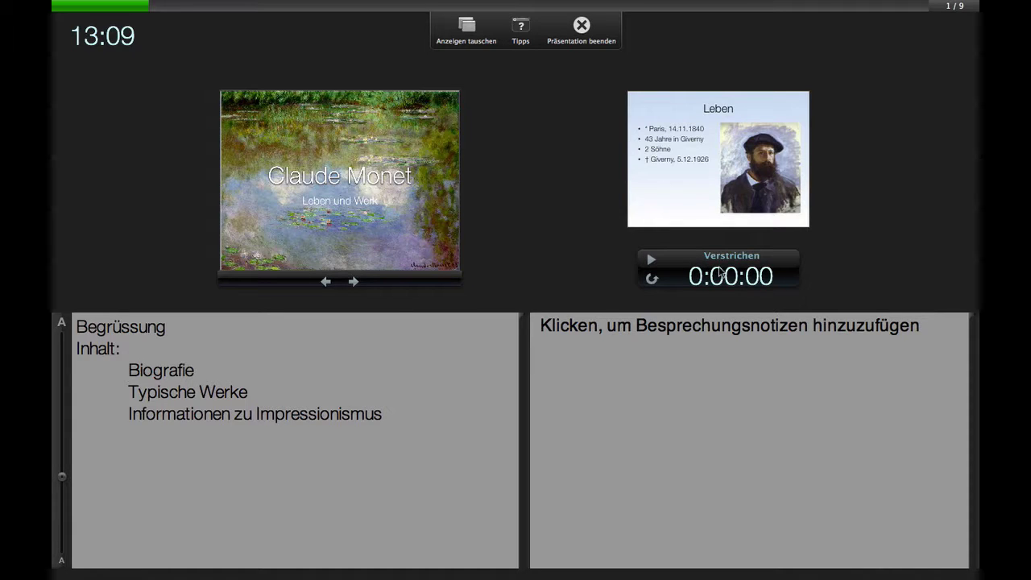
pyautogui.click(651, 259)
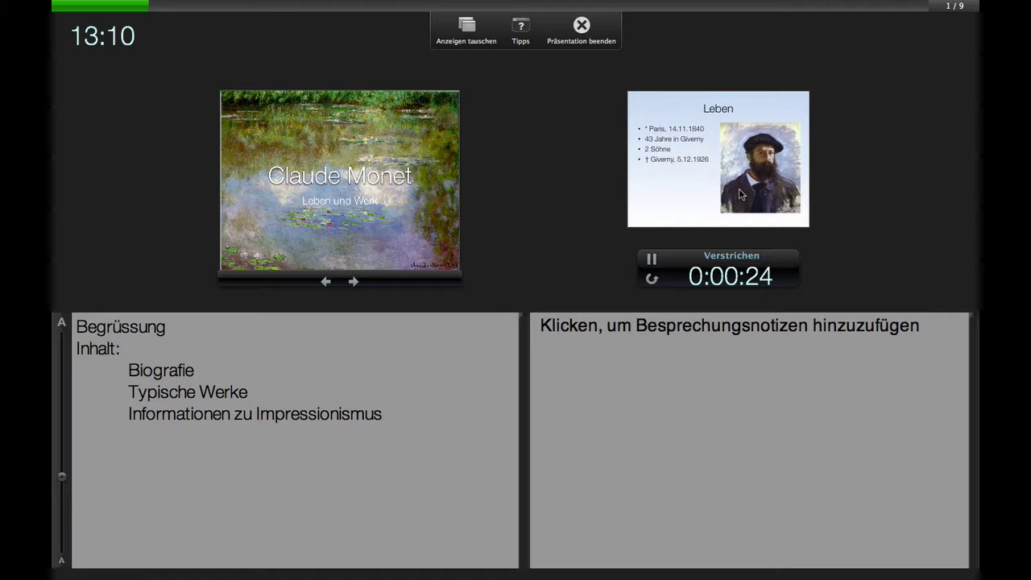
# End the presentation and reopen Referentenansicht on slide 1 with the timer reset to 0:00:00
pyautogui.click(582, 25)
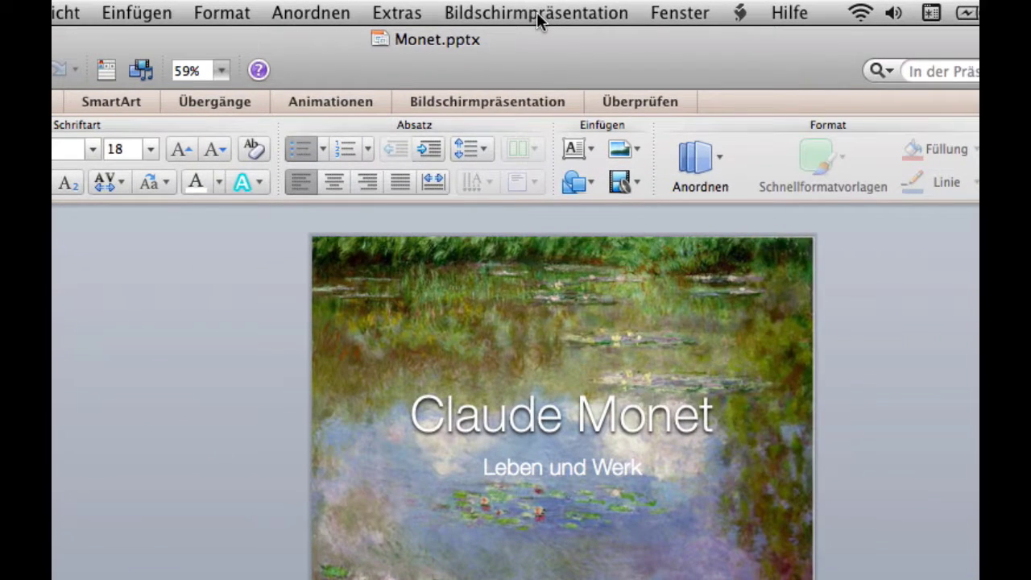
pyautogui.click(538, 15)
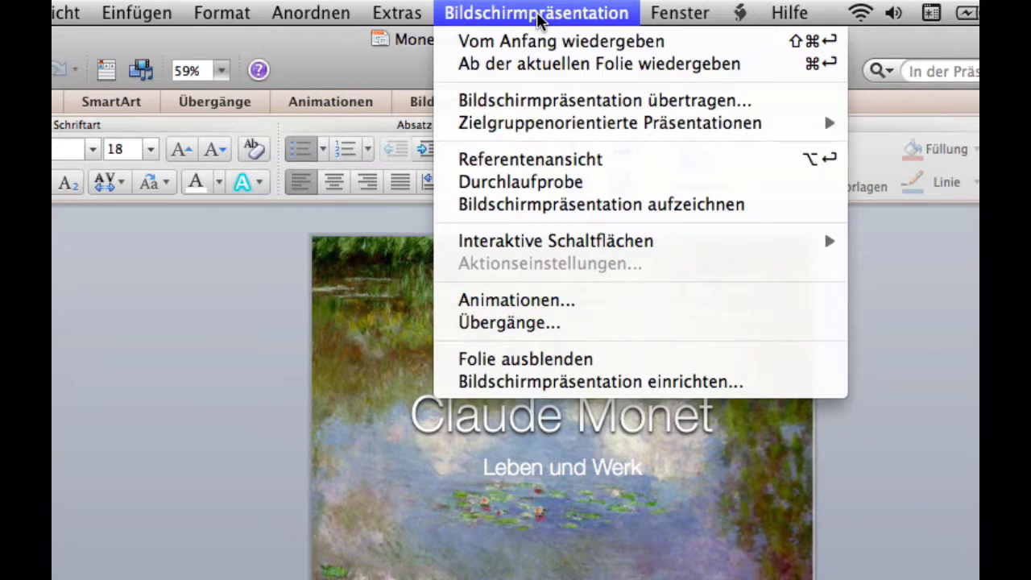
pyautogui.click(551, 165)
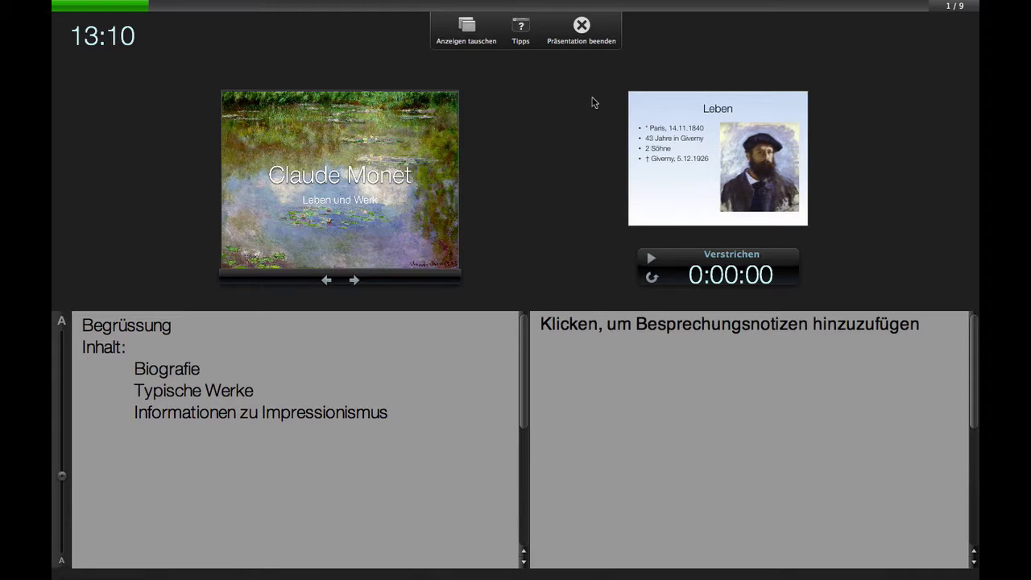
# End the presentation to return Monet.pptx to normal editing view on slide 1
pyautogui.click(582, 27)
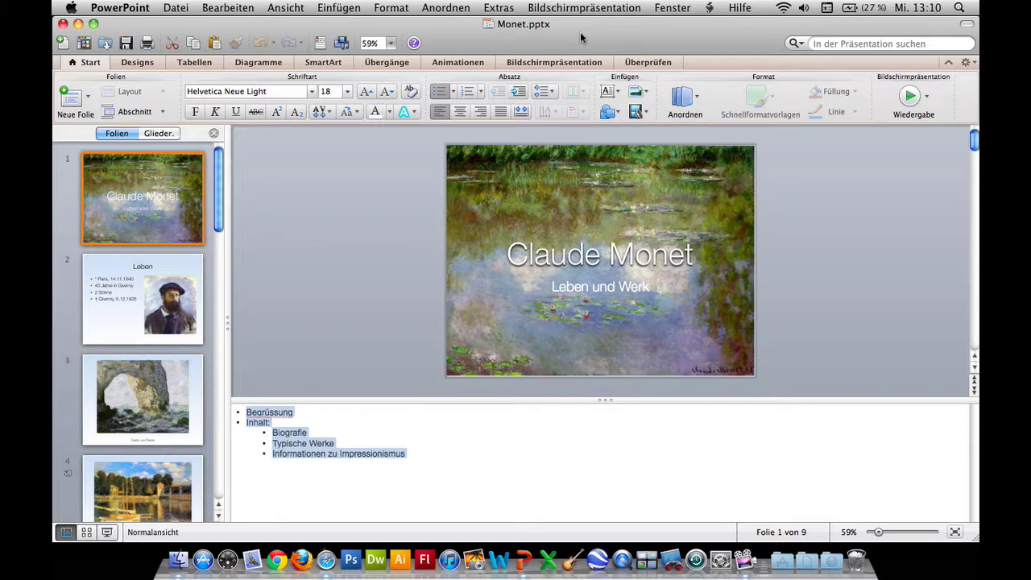